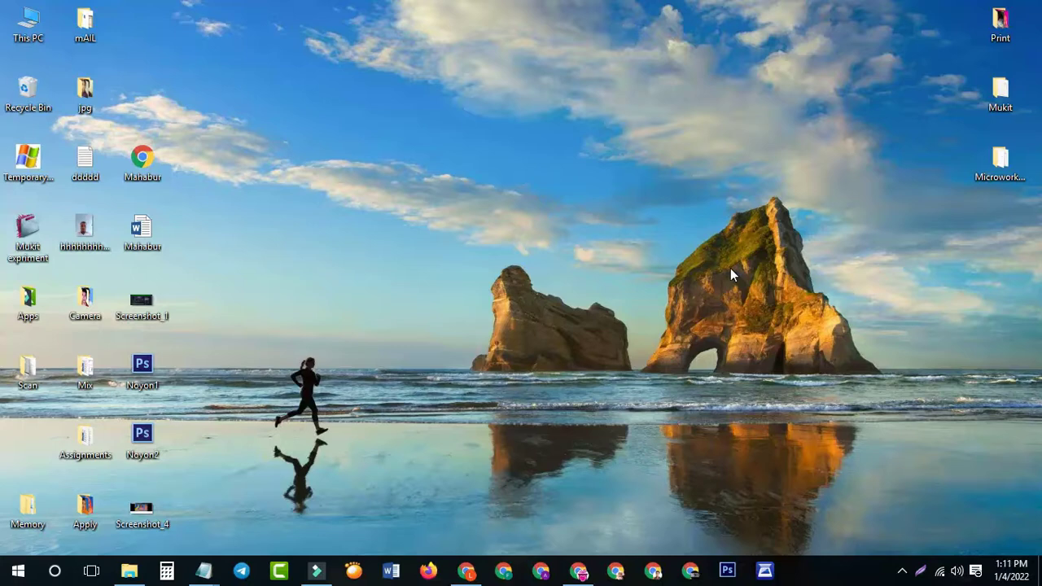
Step: Search Windows for "service" and open the Services desktop app
left_click(54, 570)
left_click(79, 537)
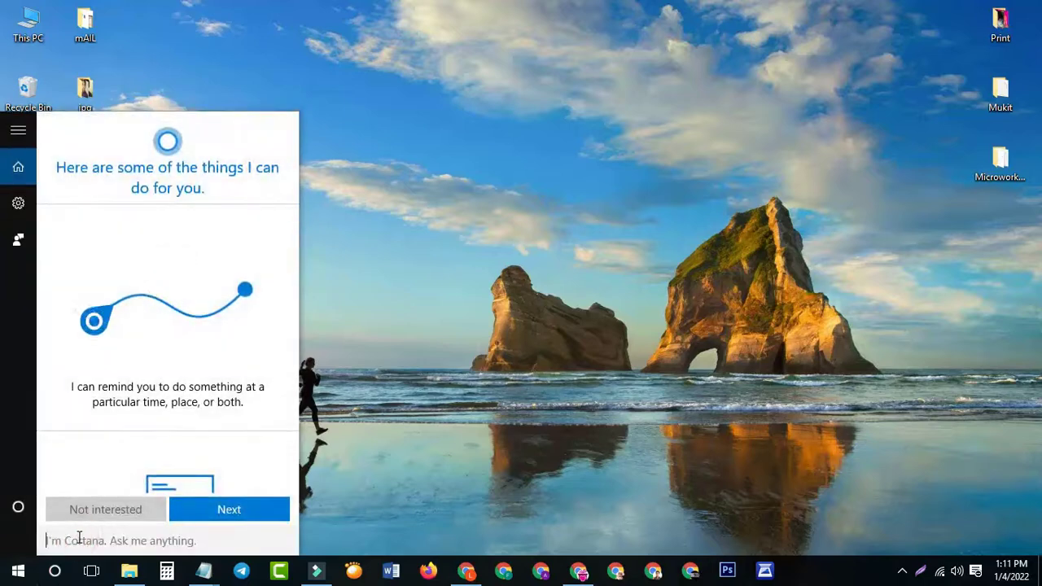
type("service")
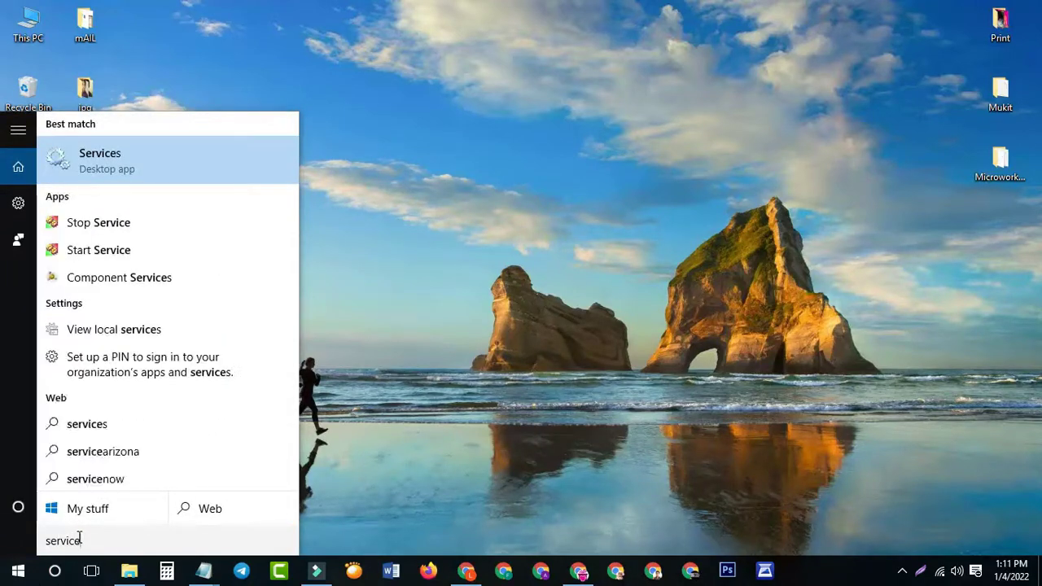
left_click(103, 164)
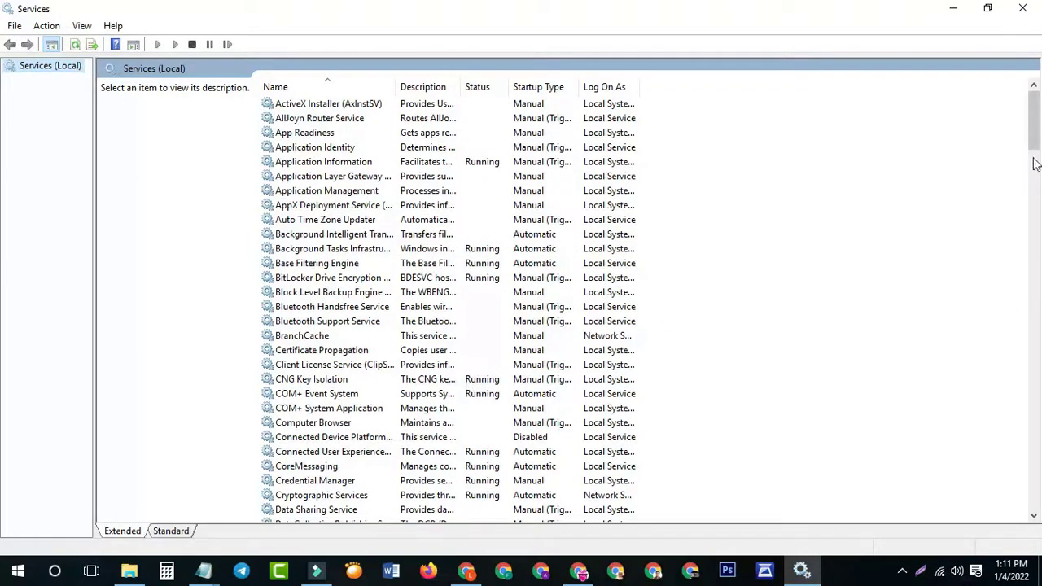
Step: Find the Windows Update service in the list and open its properties, moving the dialog higher over the service list
left_click_drag(1034, 138, 1032, 509)
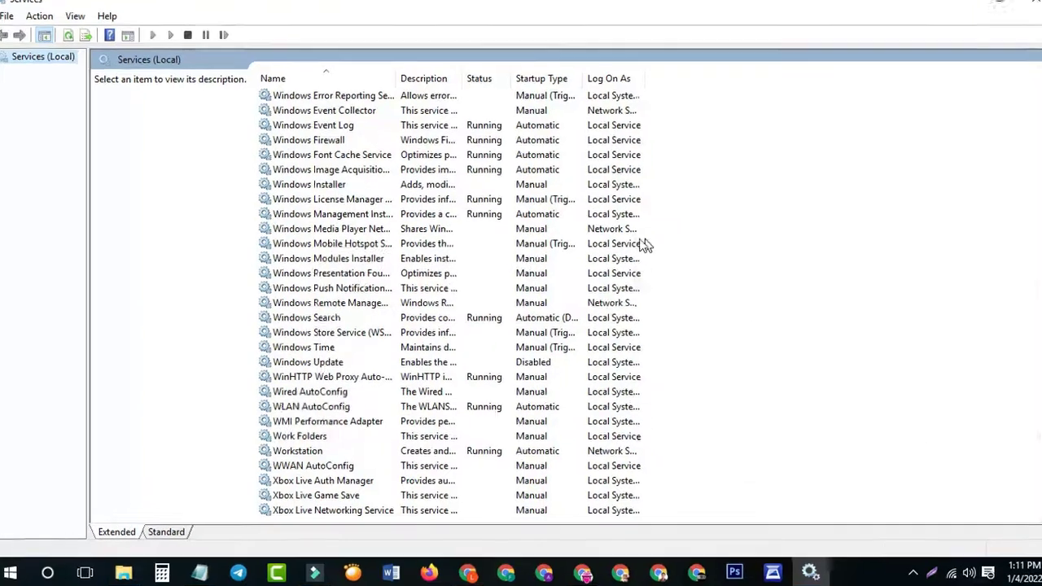
left_click(319, 364)
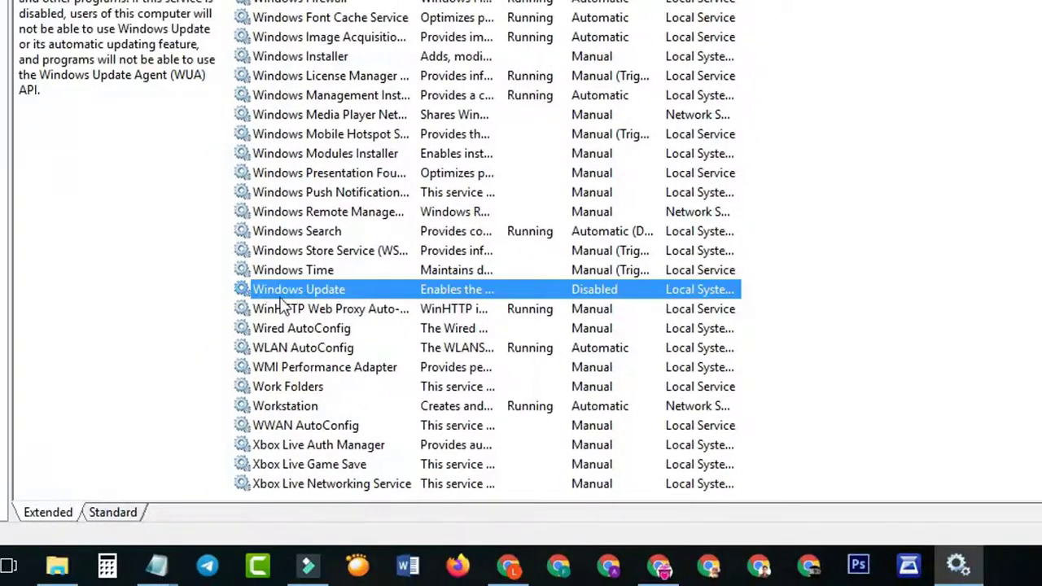
right_click(374, 288)
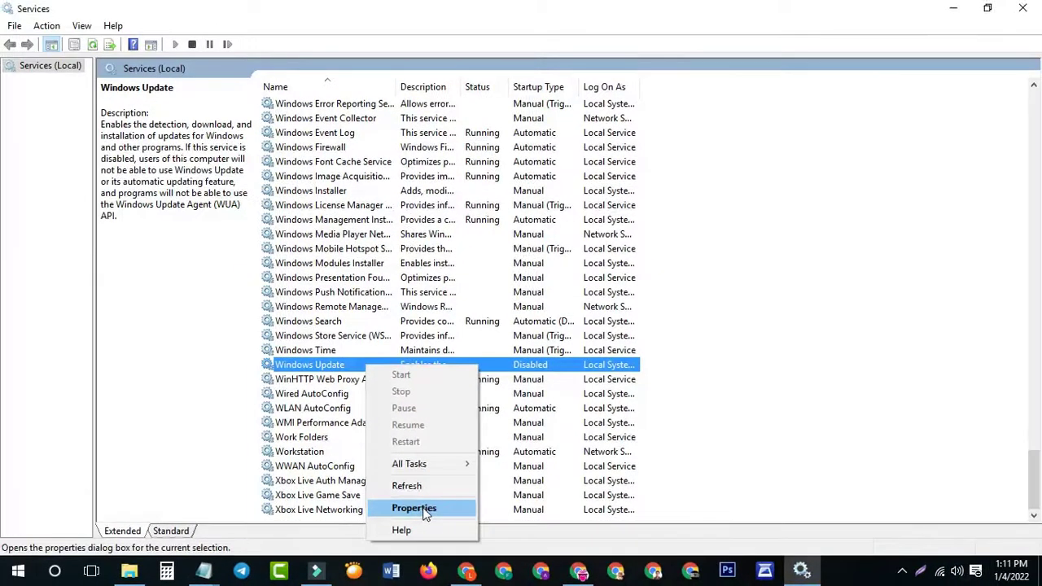
left_click(423, 509)
left_click_drag(566, 114, 476, 90)
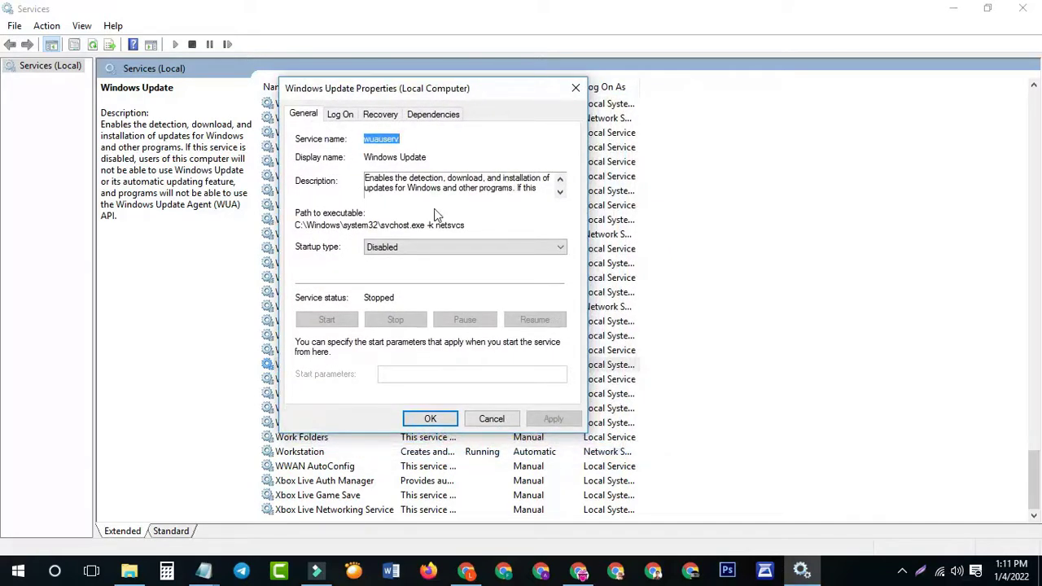
Step: Set the Windows Update service's startup type to Disabled
left_click(403, 253)
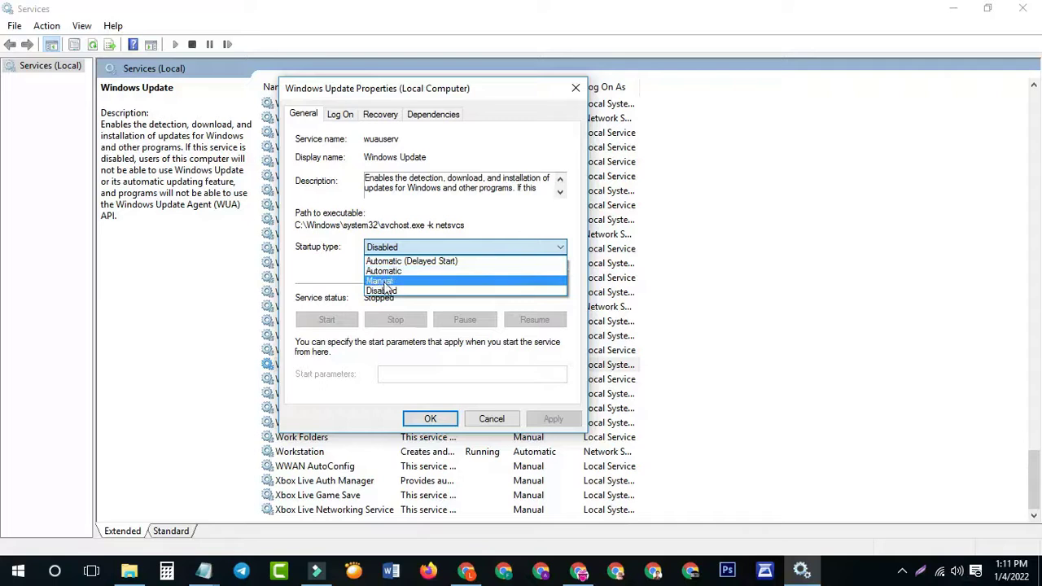
left_click(333, 276)
left_click(396, 254)
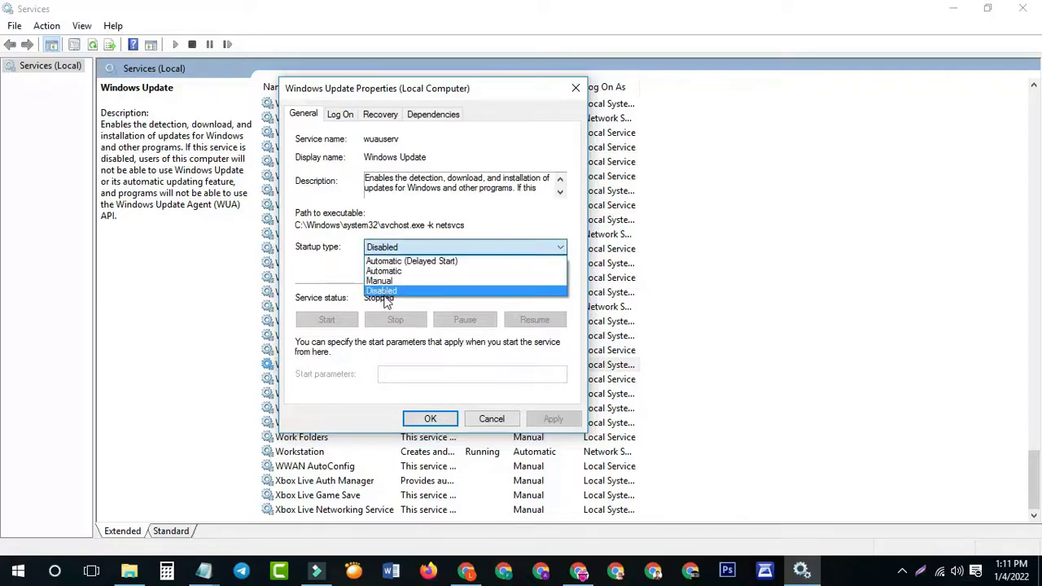
left_click(387, 291)
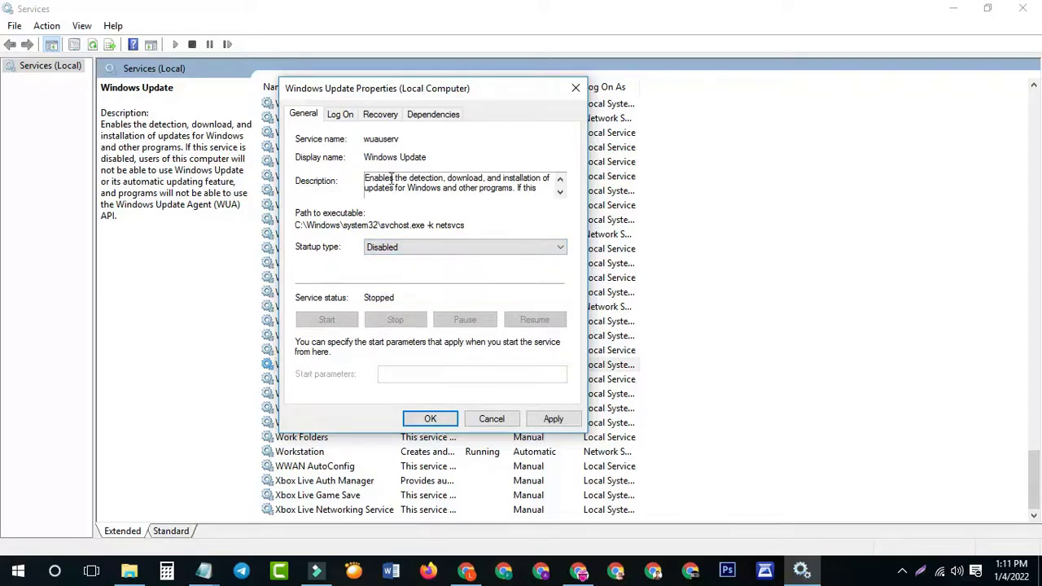
Step: Check the reset fail count in the Windows Update recovery settings, then apply the service's changes and close its properties
left_click(380, 115)
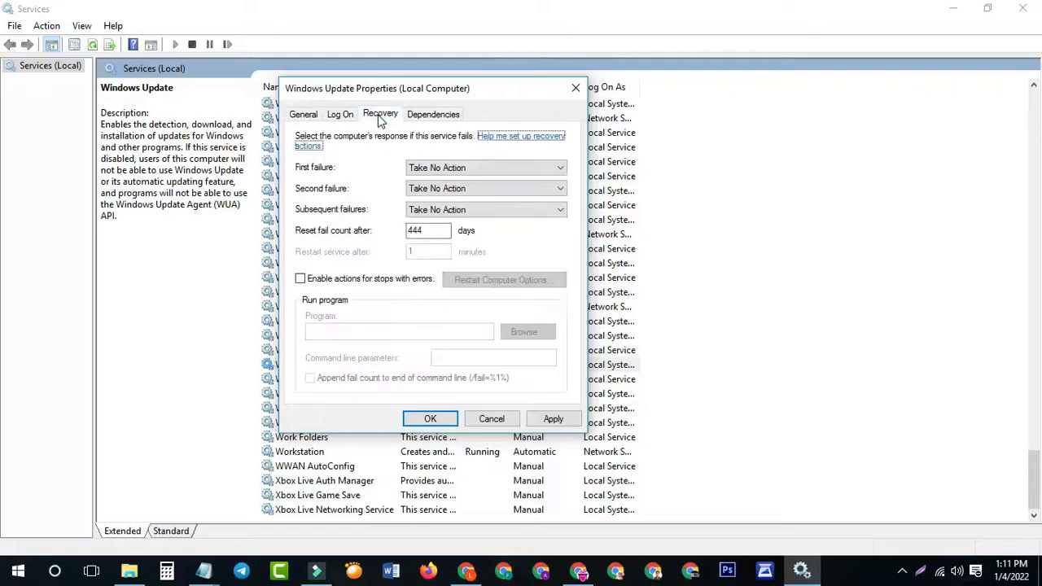
double_click(439, 231)
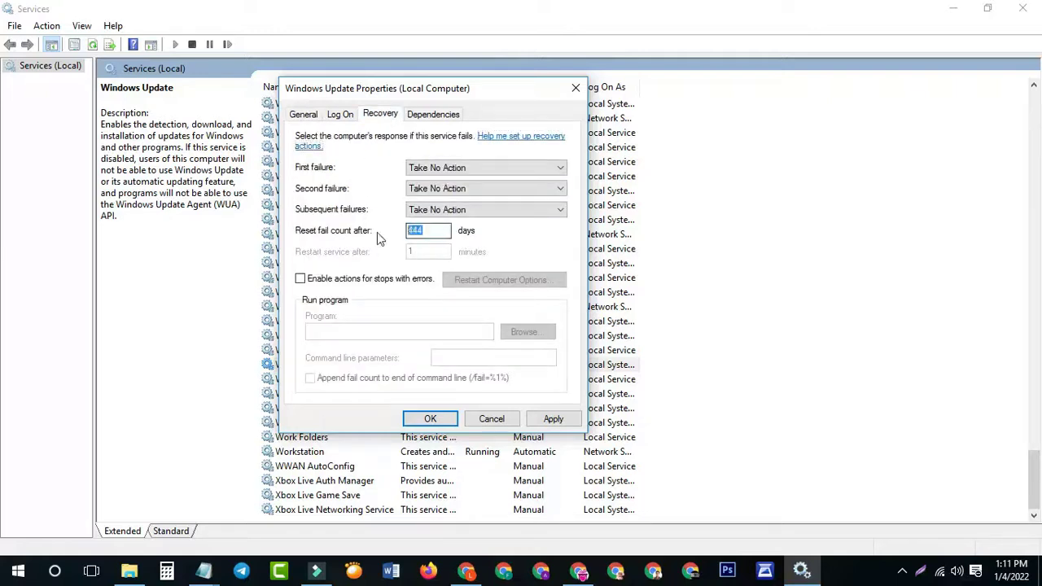
left_click(553, 418)
left_click(429, 419)
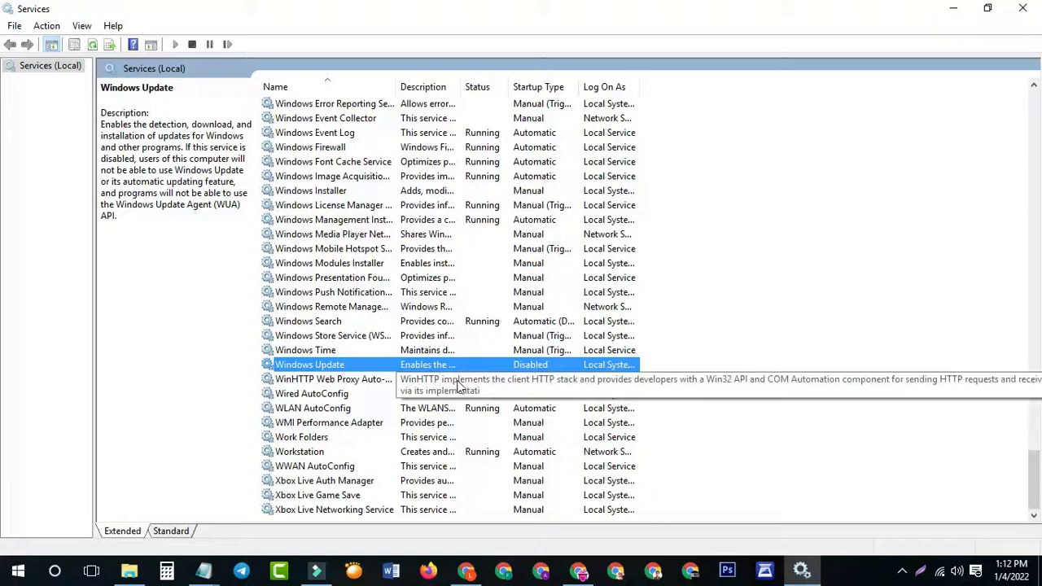
Step: Open the properties of Background Intelligent Transfer Service and set its startup type to Disabled
scroll(458, 386, "up", 1)
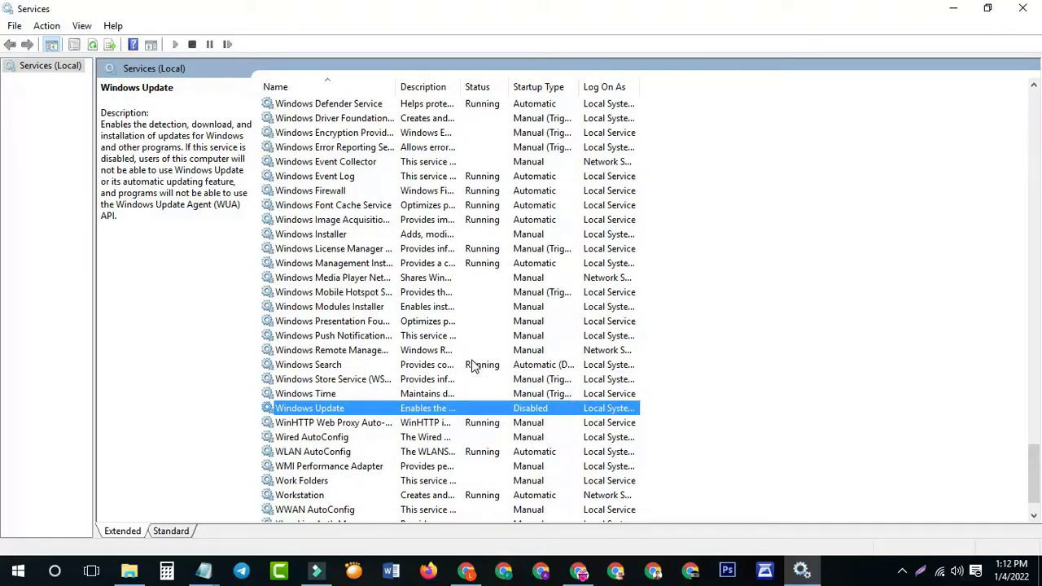
key("b")
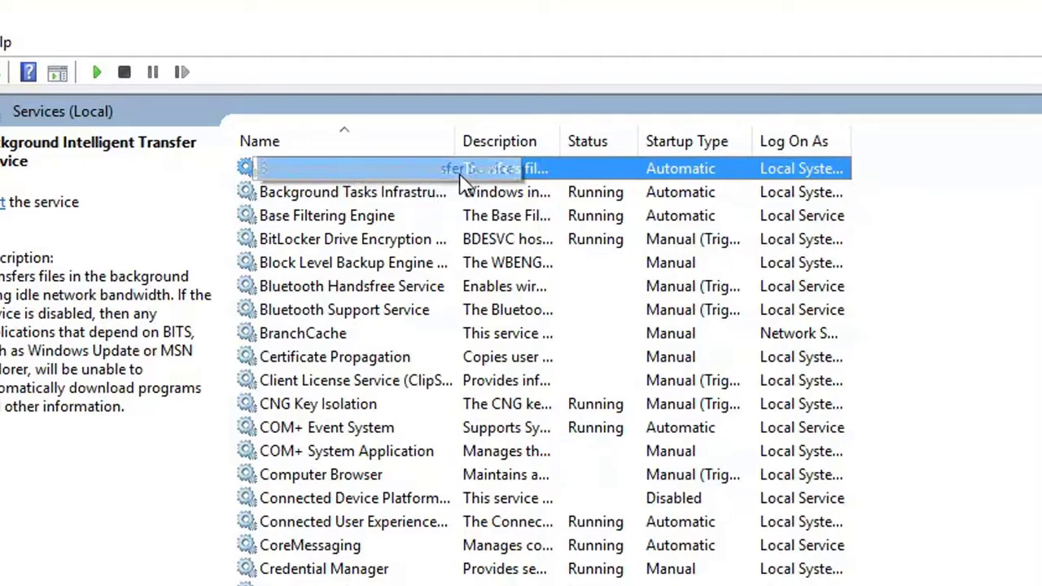
scroll(399, 195, "up", 1)
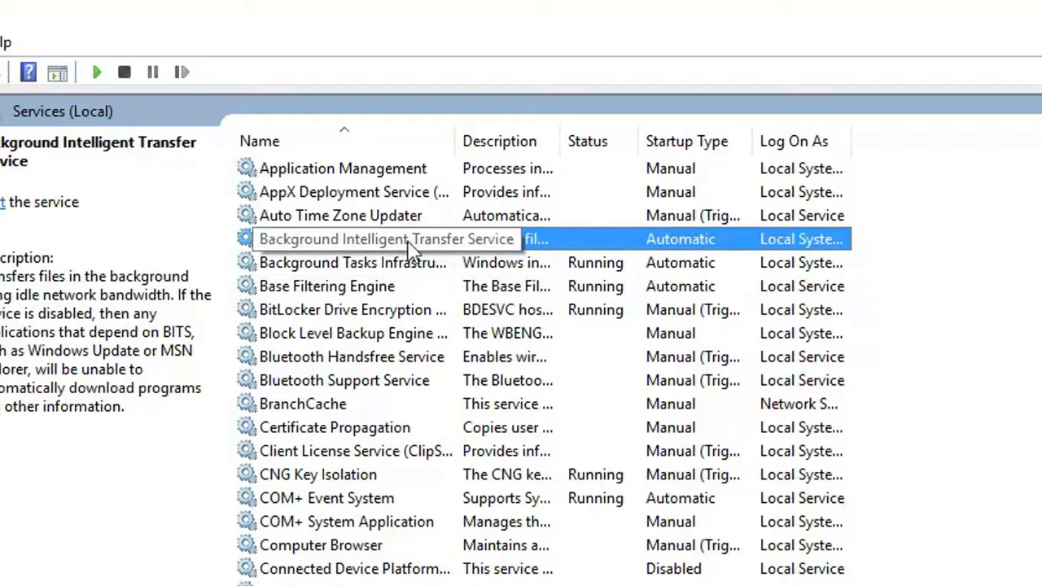
double_click(375, 244)
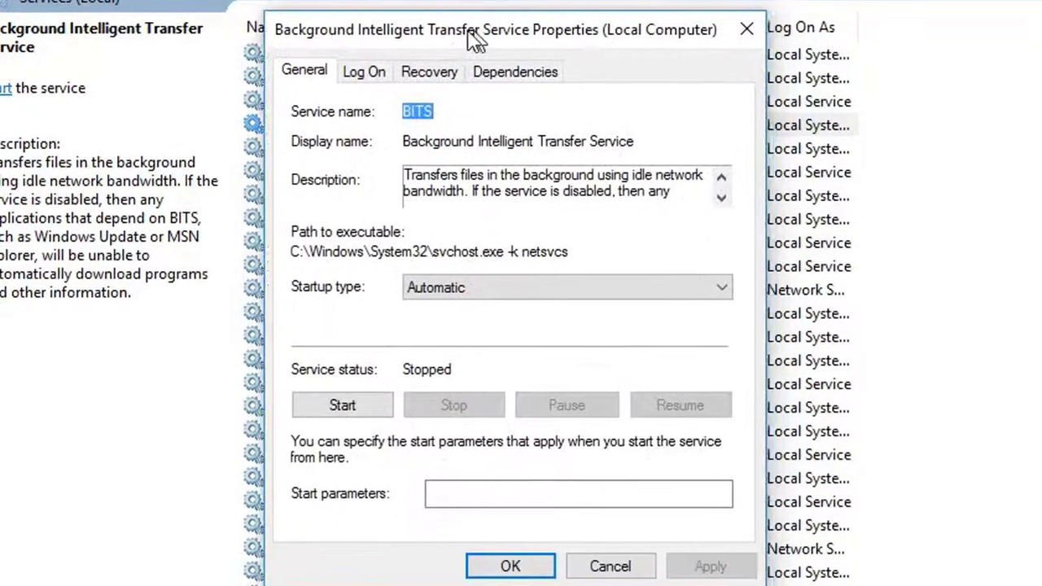
left_click_drag(475, 41, 457, 38)
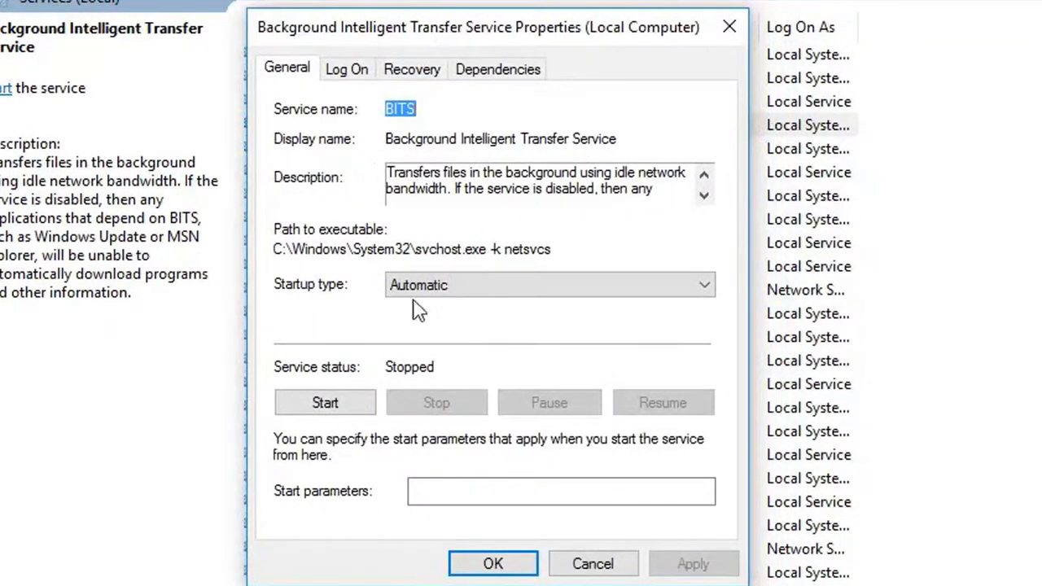
left_click(464, 289)
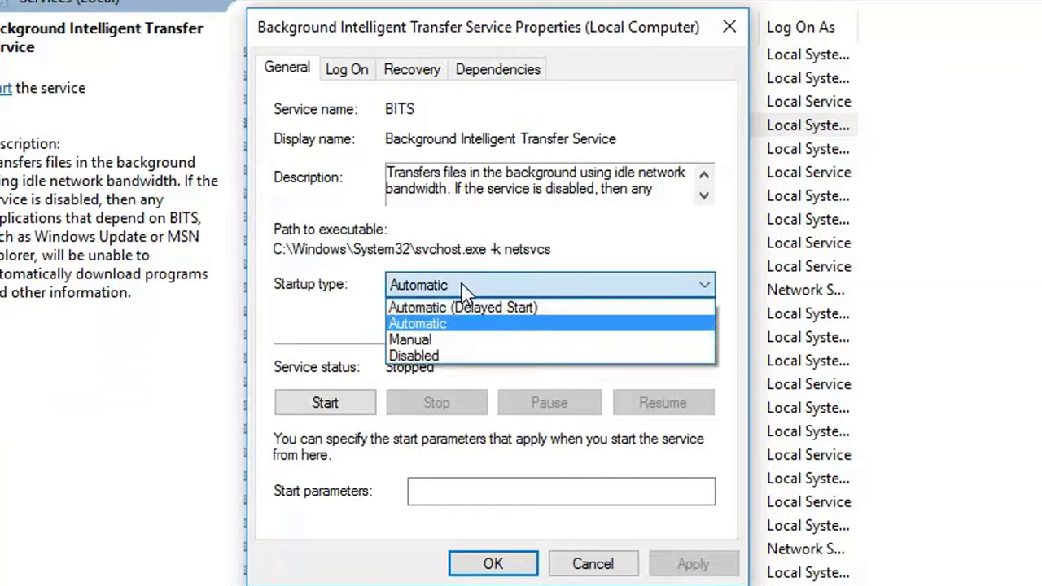
left_click(415, 356)
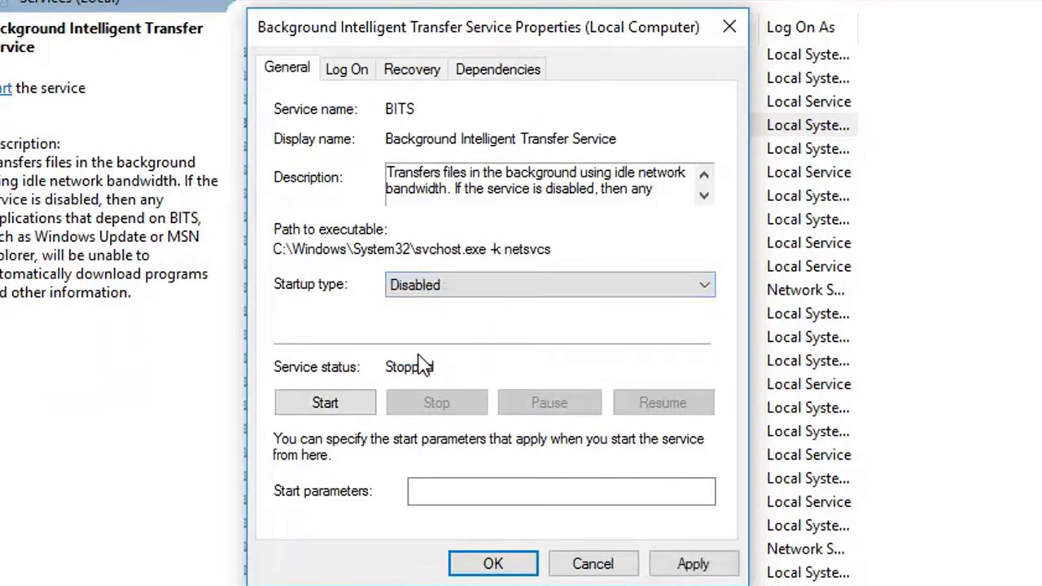
Step: In the service's recovery settings, set the fail count reset to 0 days and the service restart to 0 minutes, and apply
left_click(412, 72)
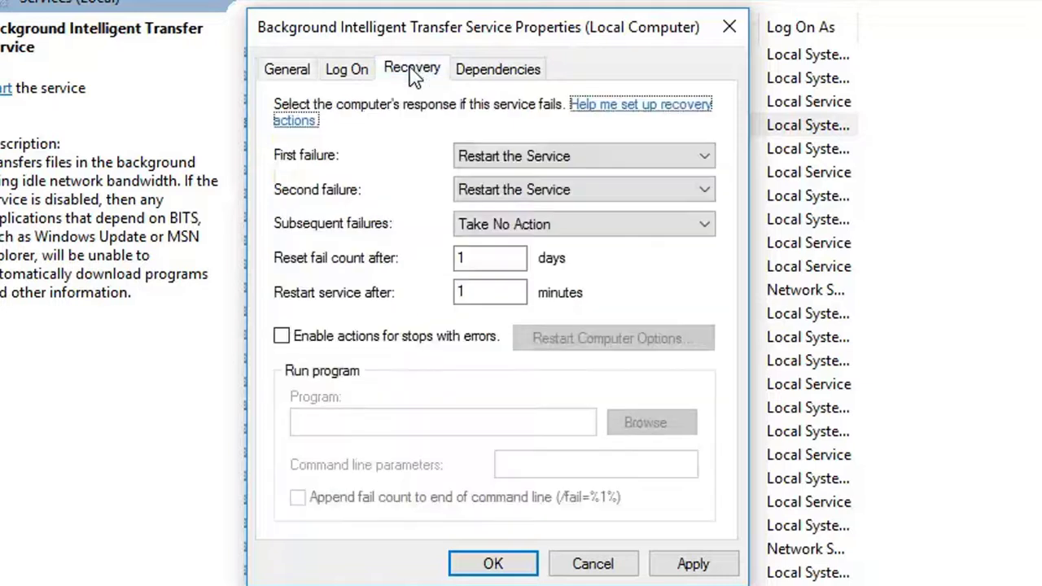
double_click(492, 259)
type("0")
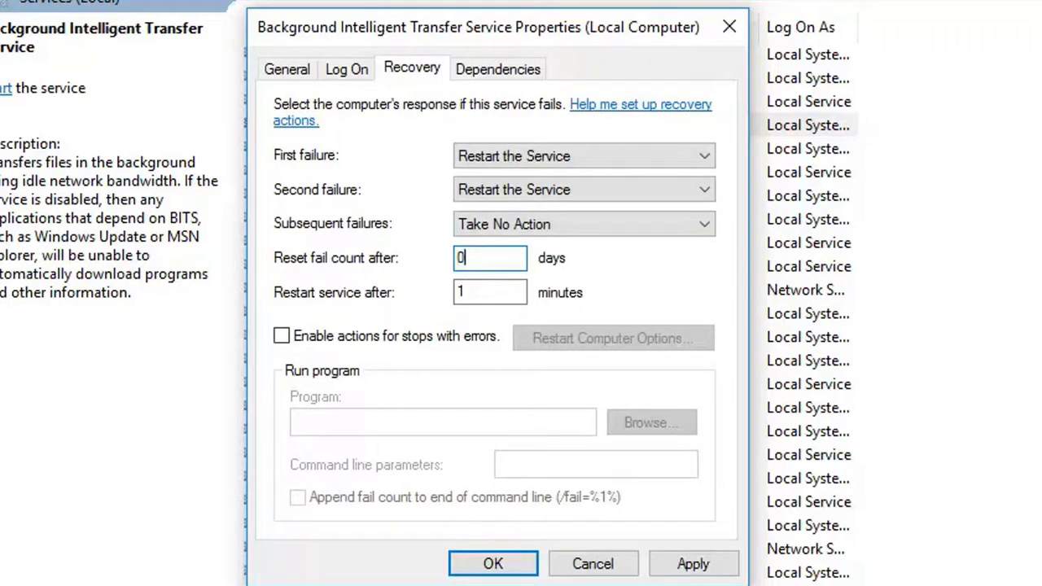
double_click(465, 293)
type("0")
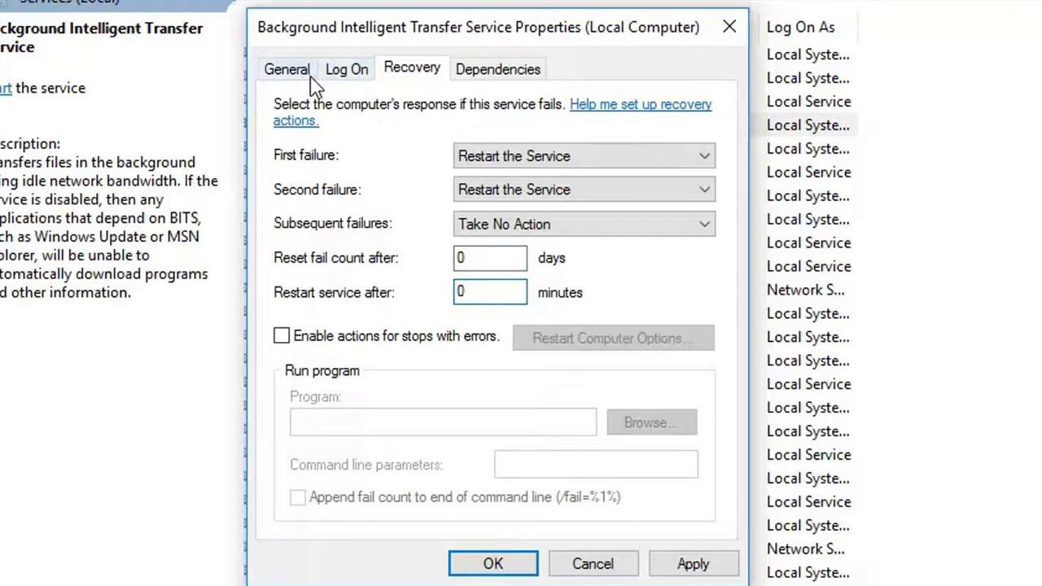
left_click(693, 564)
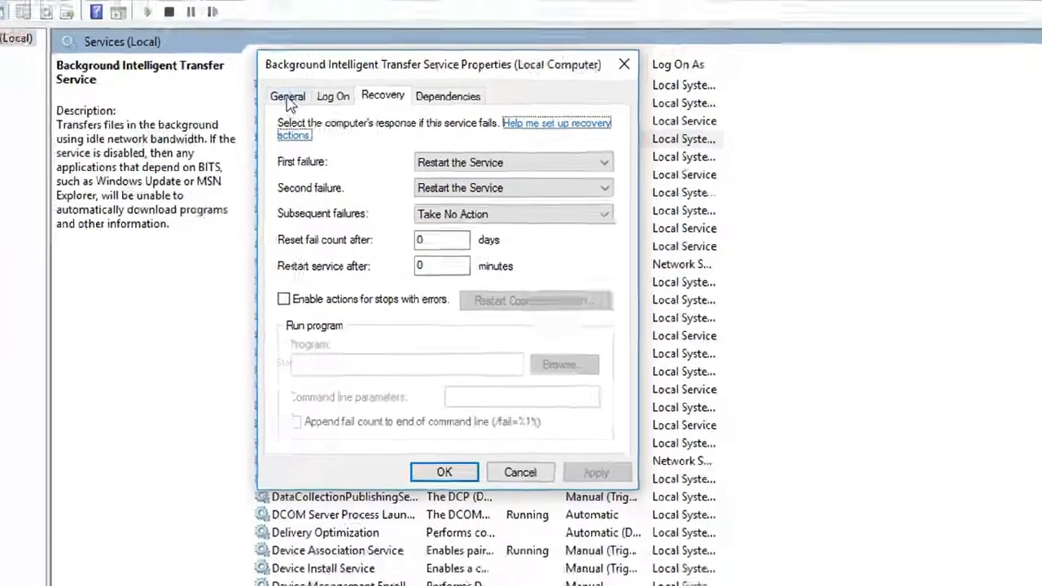
Step: Review the general settings of Background Intelligent Transfer Service, accept its properties and close the Services window
left_click(286, 70)
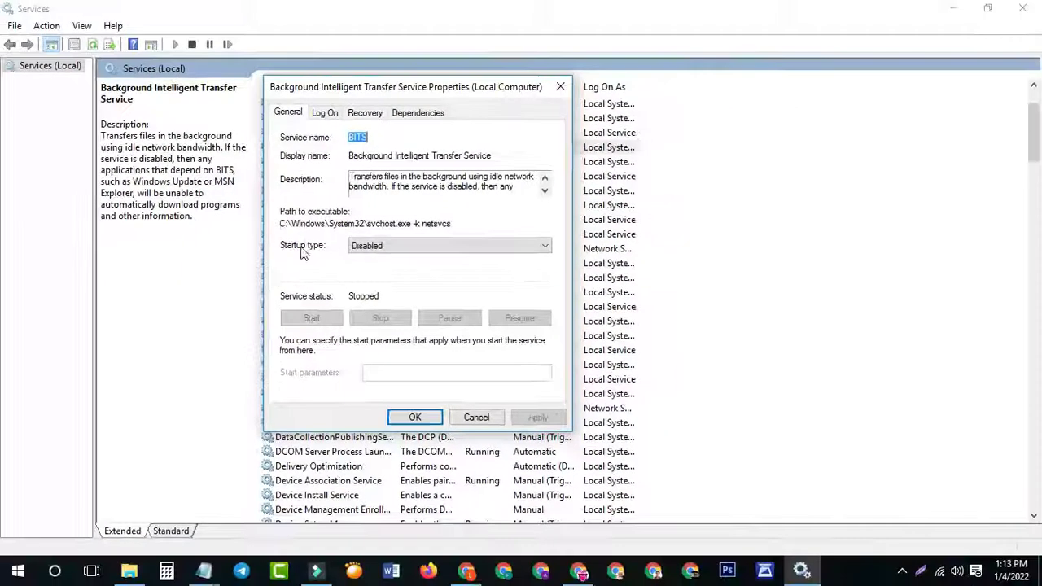
left_click(414, 418)
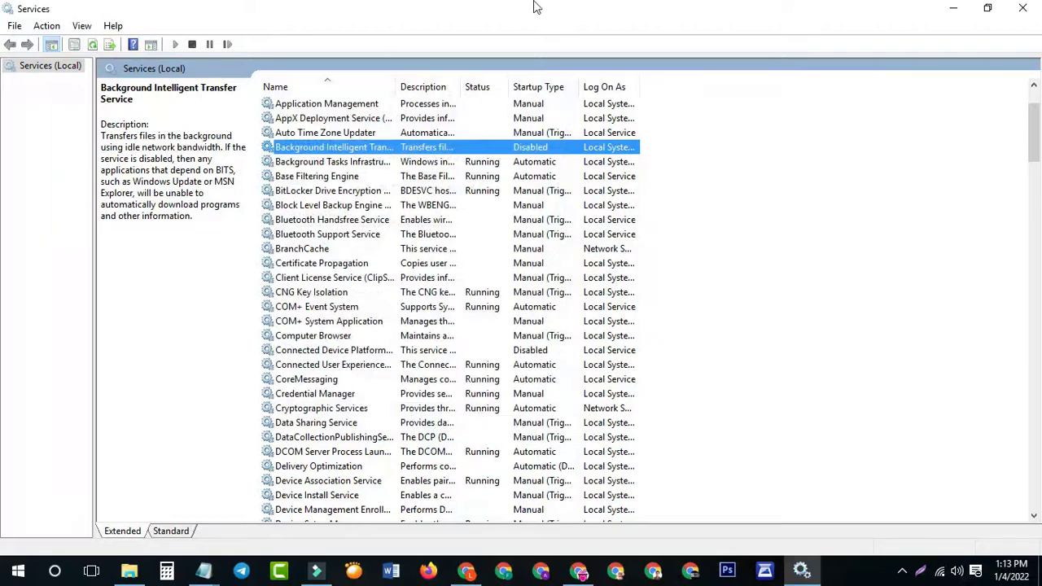
left_click(1022, 9)
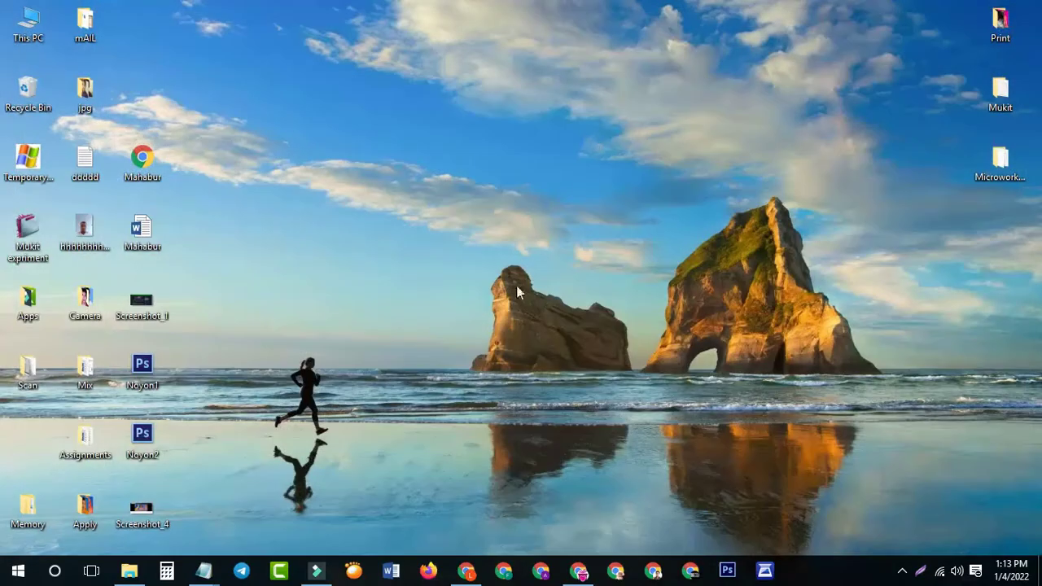
Step: Search Windows for "edit", open Edit group policy and widen the policy tree to show full folder names
left_click(55, 571)
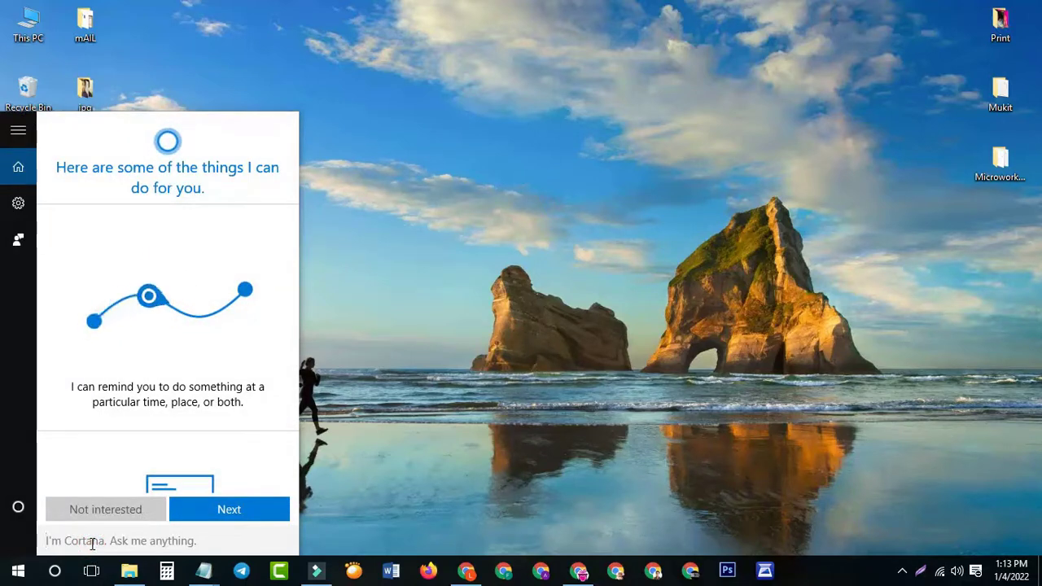
type("edit")
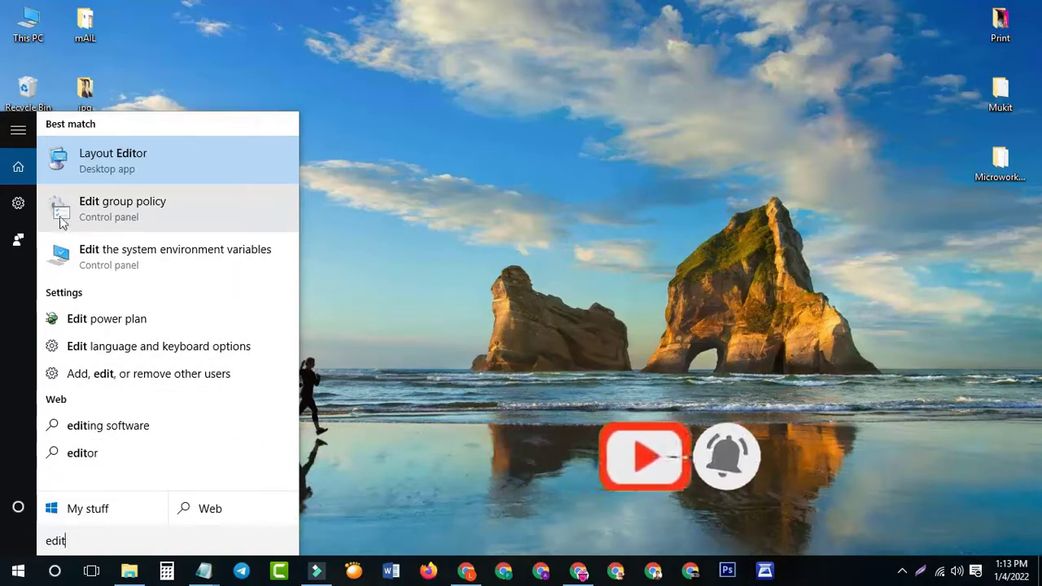
left_click(111, 208)
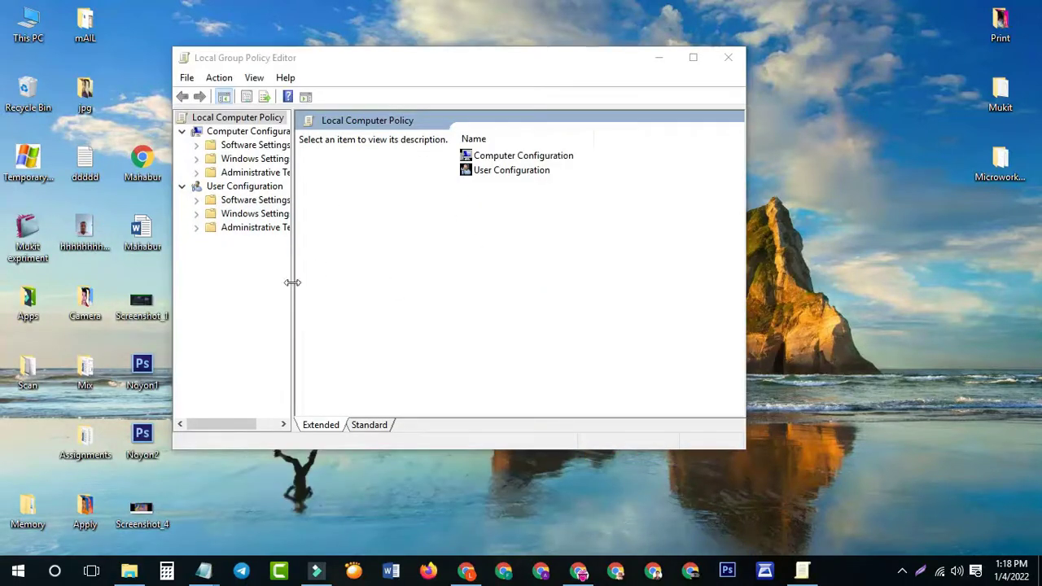
left_click_drag(292, 283, 335, 283)
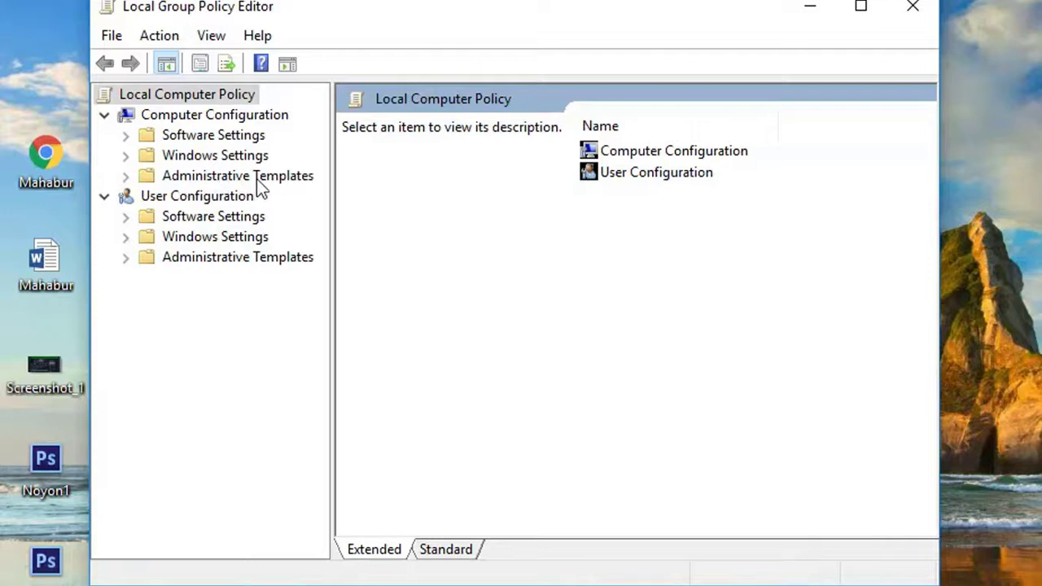
Step: Under Computer Configuration, expand Administrative Templates and open the Windows Components folder
left_click(126, 177)
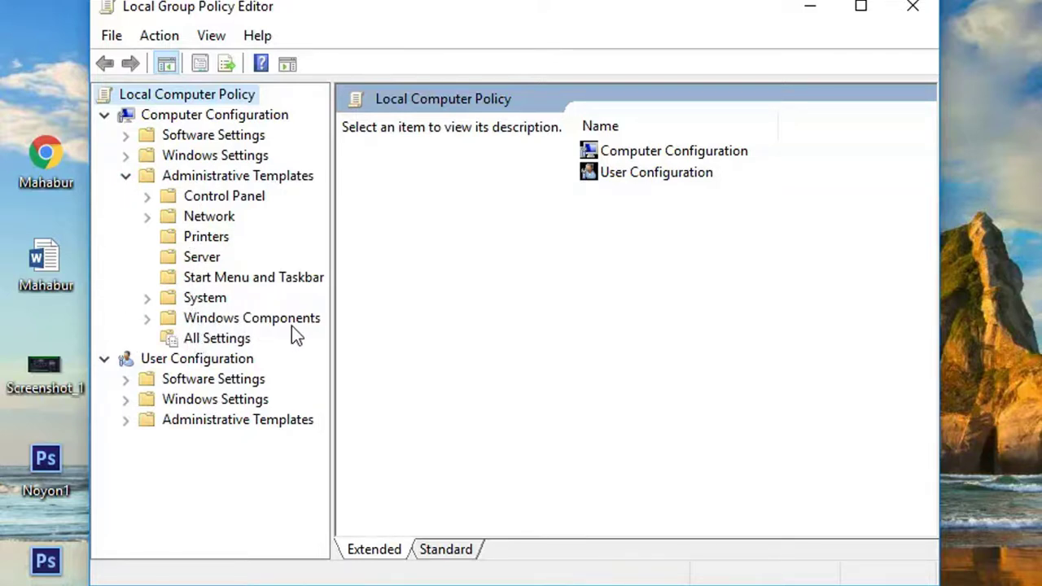
left_click(148, 319)
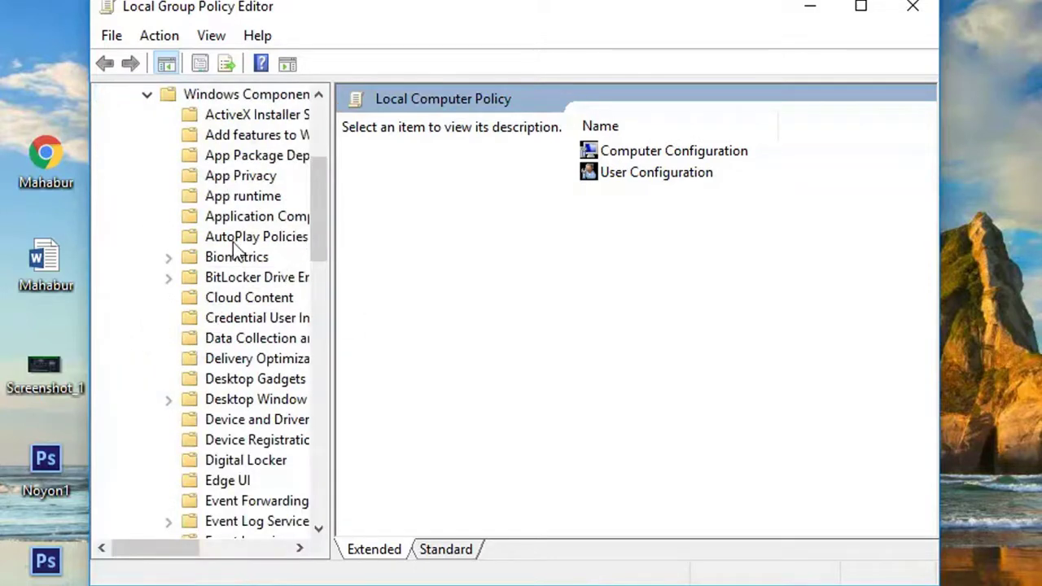
scroll(244, 252, "up", 2)
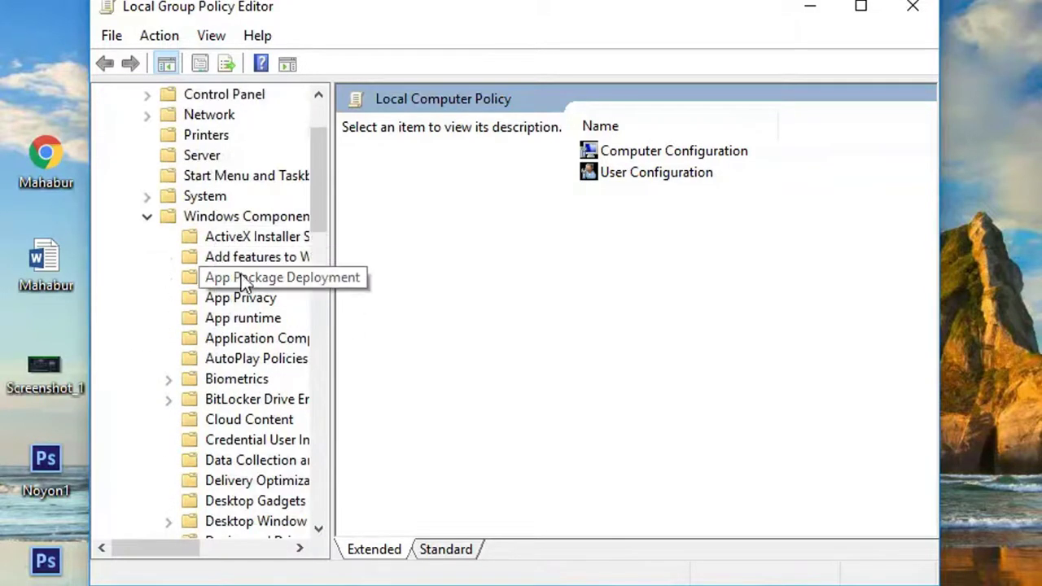
left_click(231, 218)
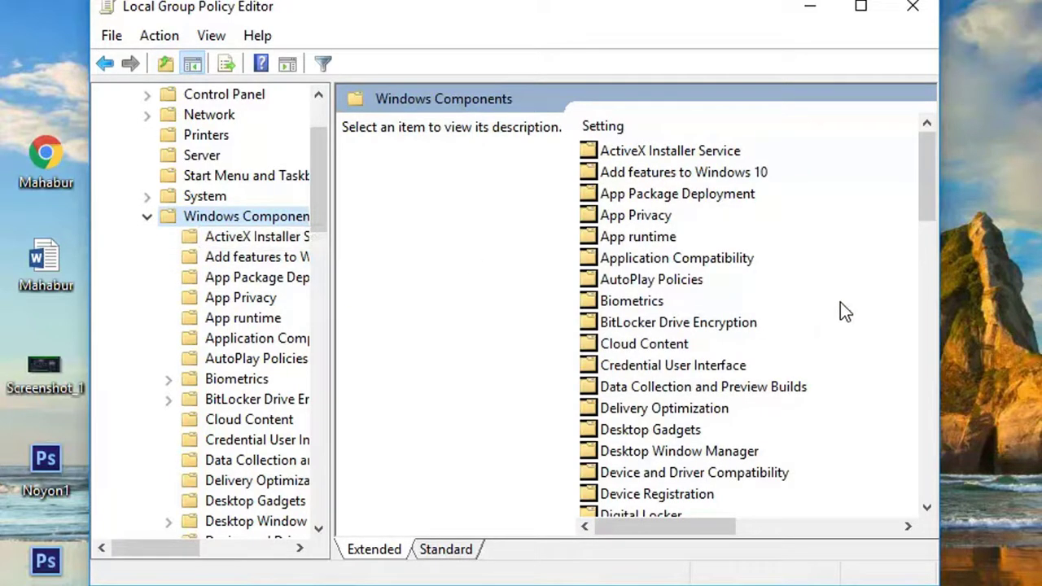
Step: Open the Windows Update folder within Windows Components and enlarge the editor window to show the full setting names and State column
left_click_drag(929, 170, 931, 469)
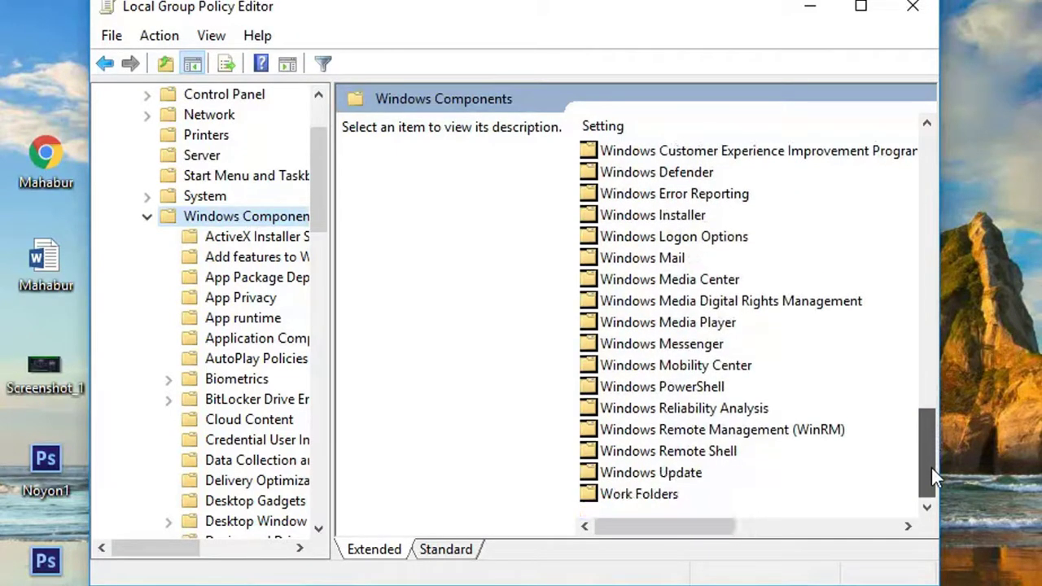
left_click(643, 475)
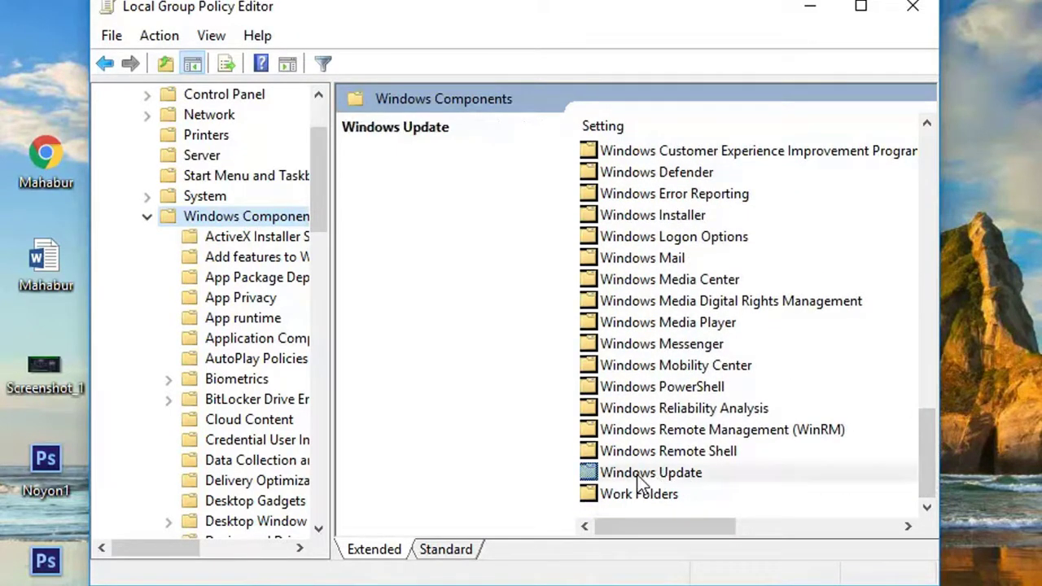
left_click(643, 479)
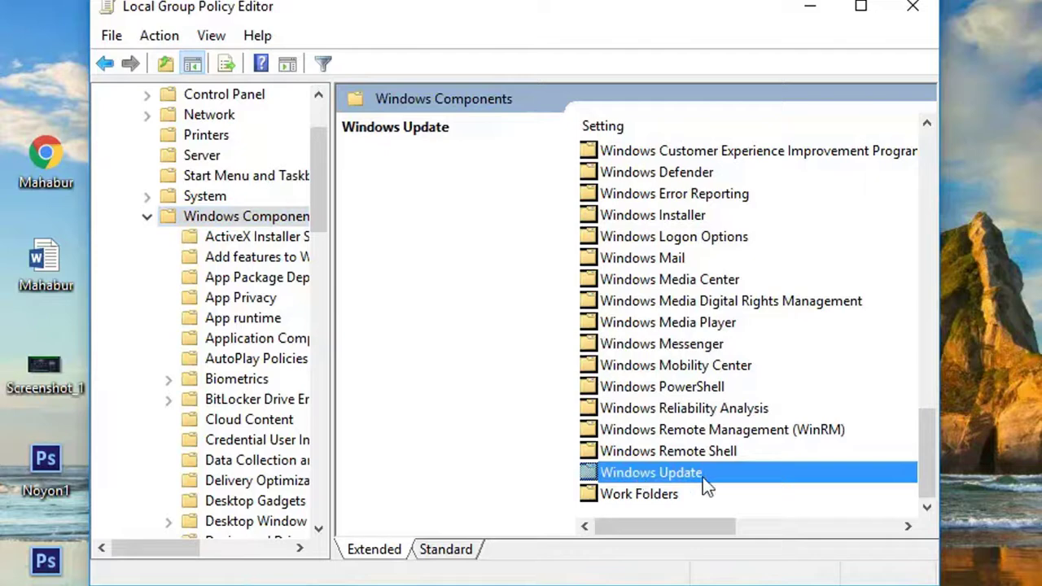
double_click(656, 473)
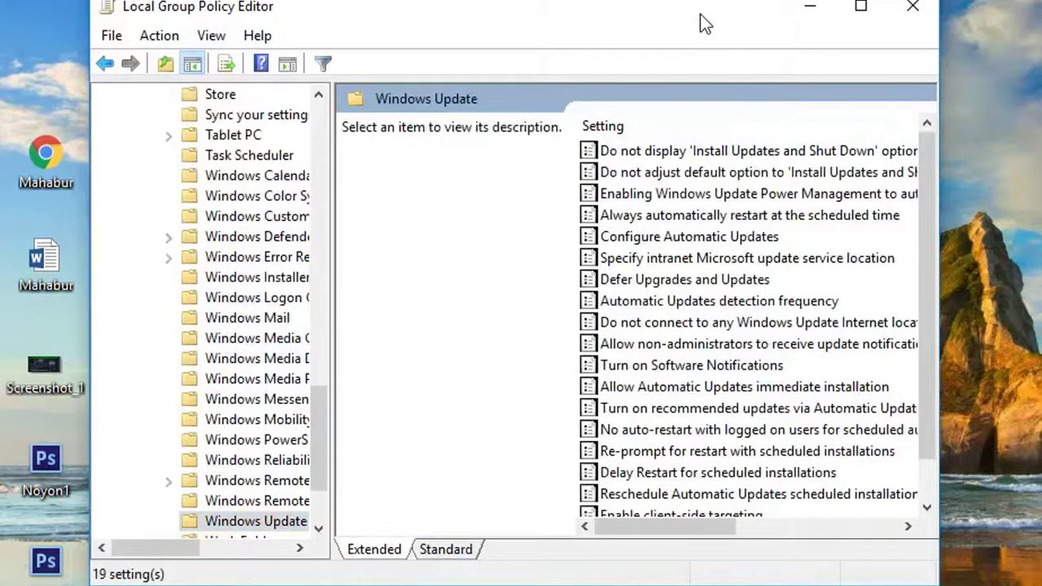
left_click_drag(700, 14, 620, 0)
left_click_drag(859, 556, 1041, 585)
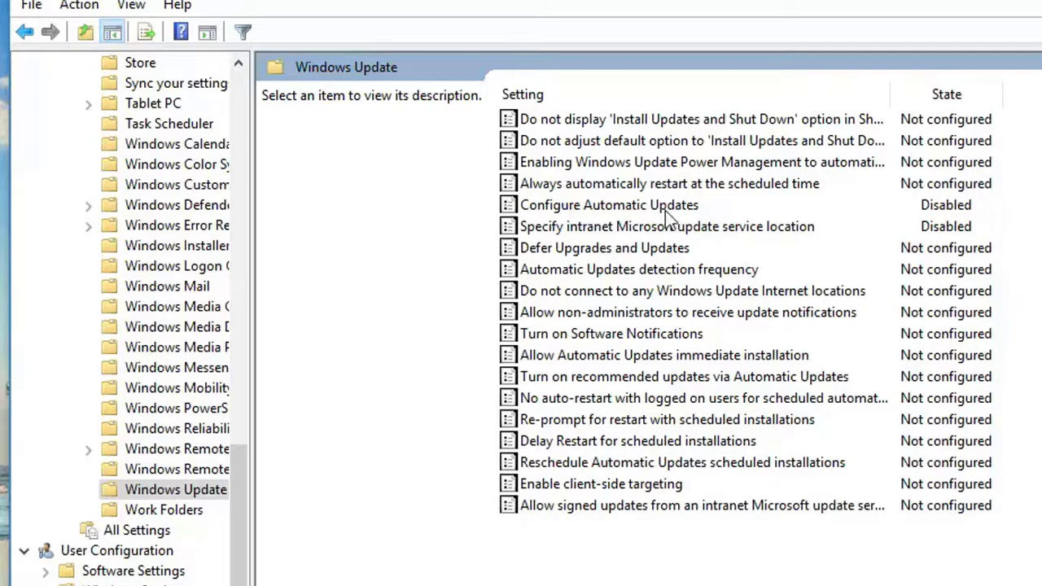
Step: Set the Configure Automatic Updates policy to Disabled, apply and accept it, and close the Local Group Policy Editor
left_click(625, 209)
double_click(613, 205)
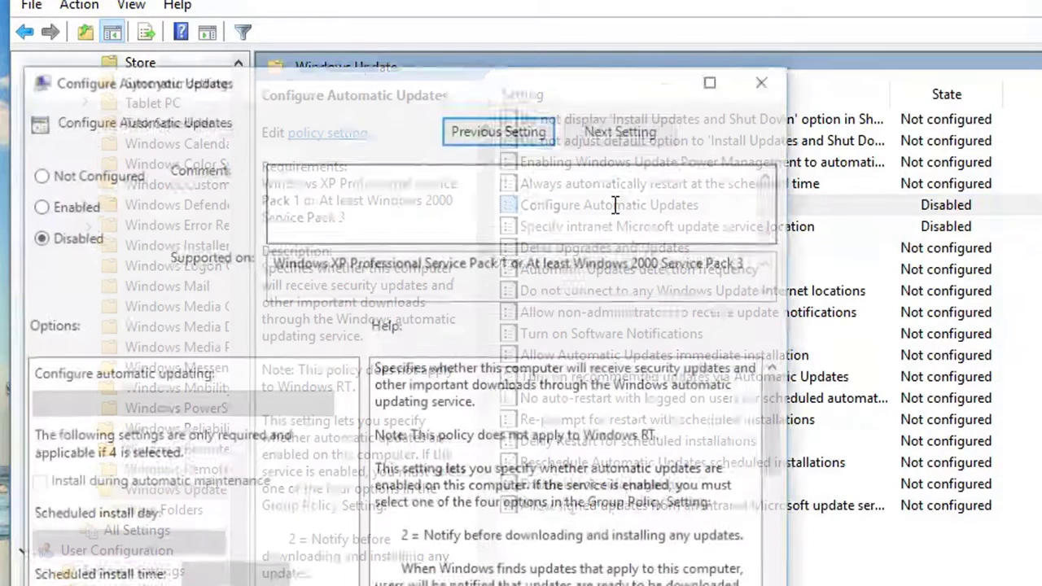
left_click_drag(347, 78, 389, 37)
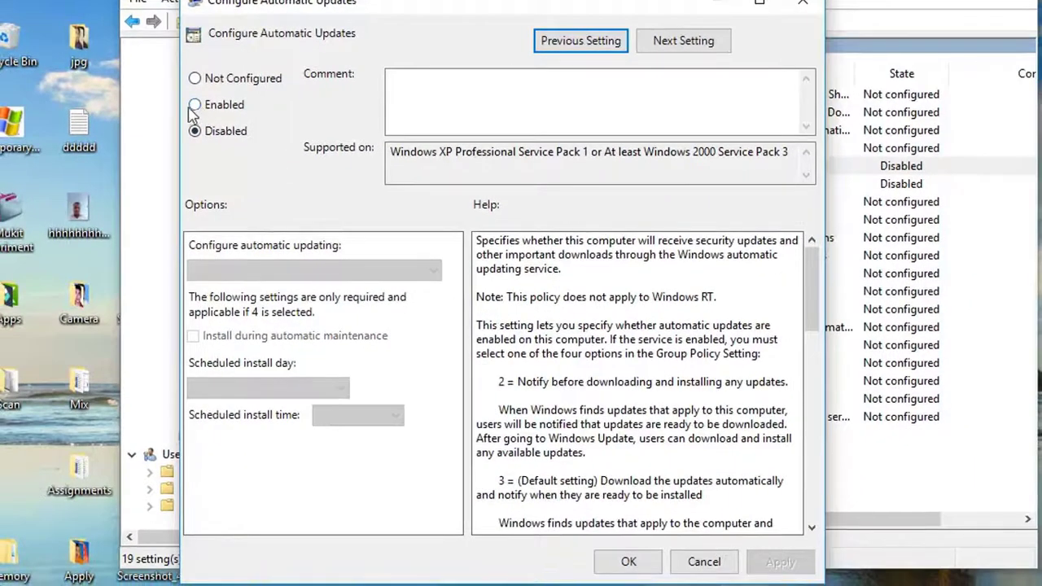
left_click(196, 106)
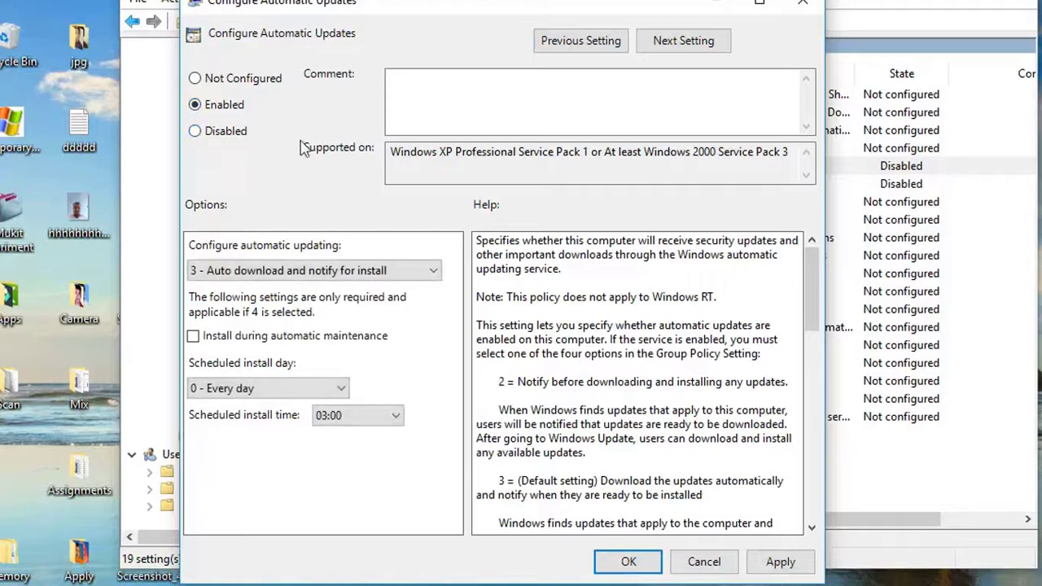
left_click(195, 131)
left_click(783, 561)
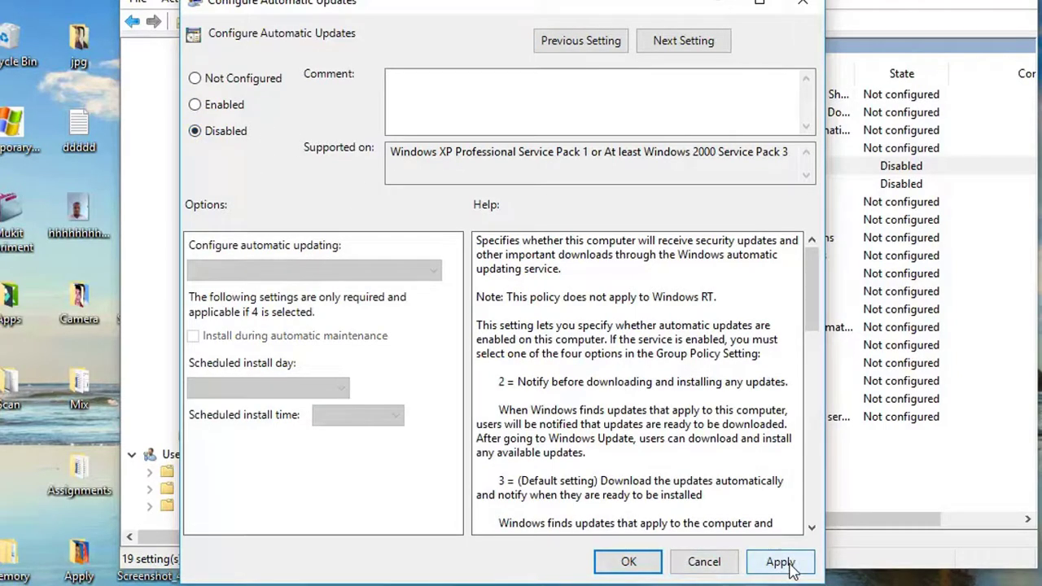
left_click(627, 562)
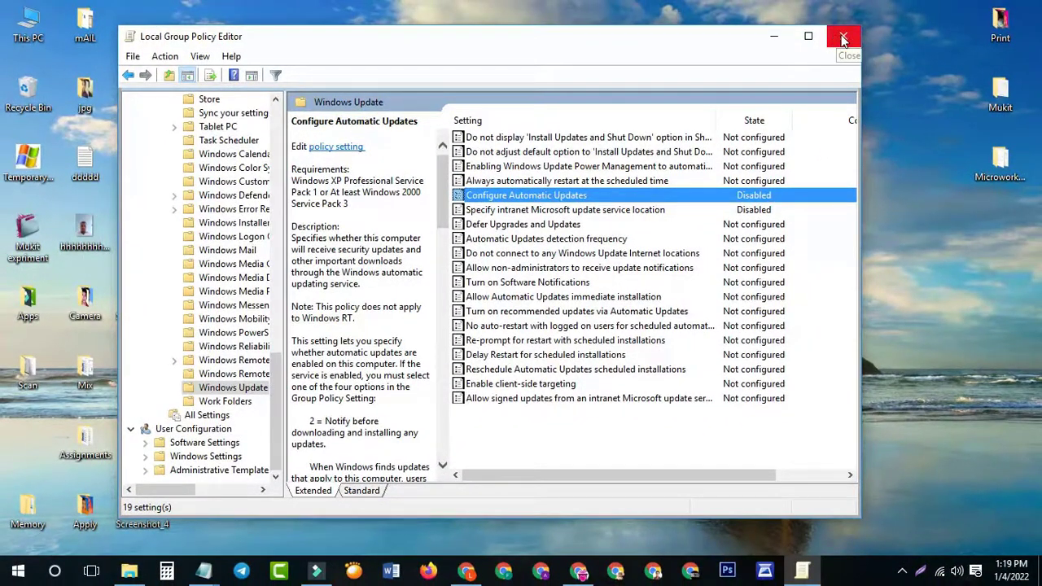
left_click(843, 39)
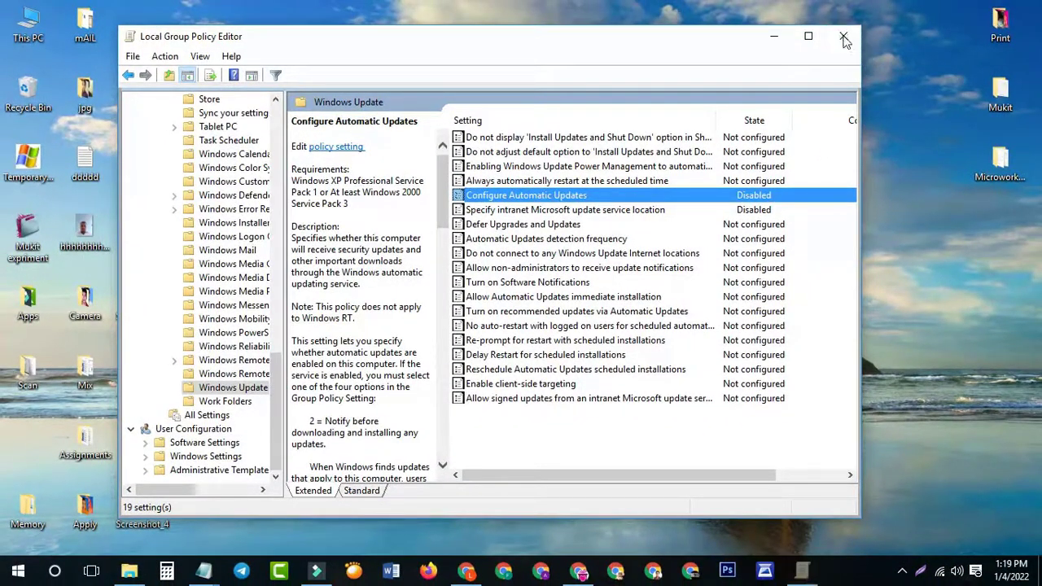
right_click(600, 77)
left_click(645, 124)
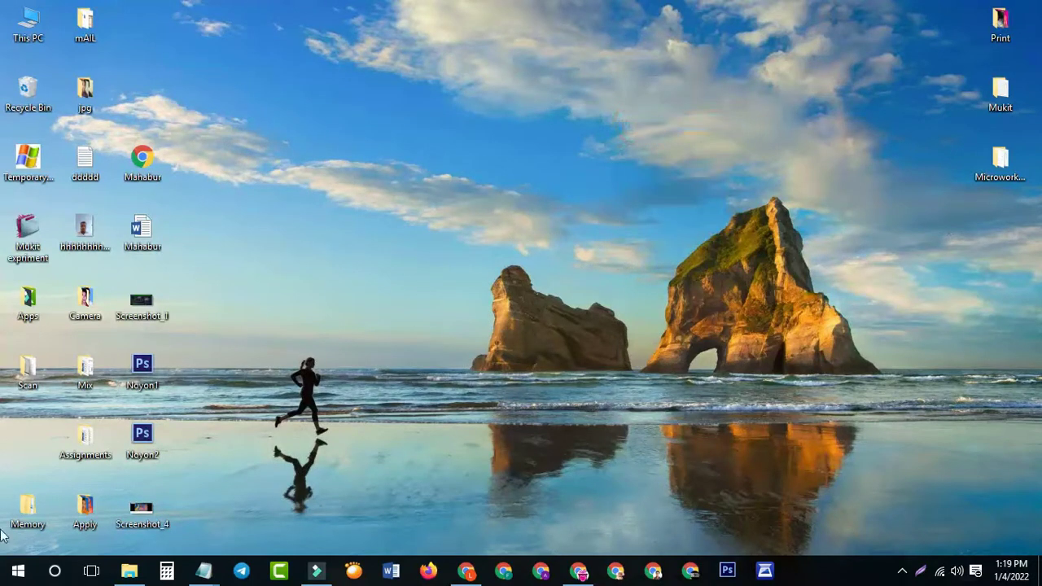
Step: Open Windows Settings and go to the advanced options of the Wi-Fi connection under Network & Internet
left_click(18, 572)
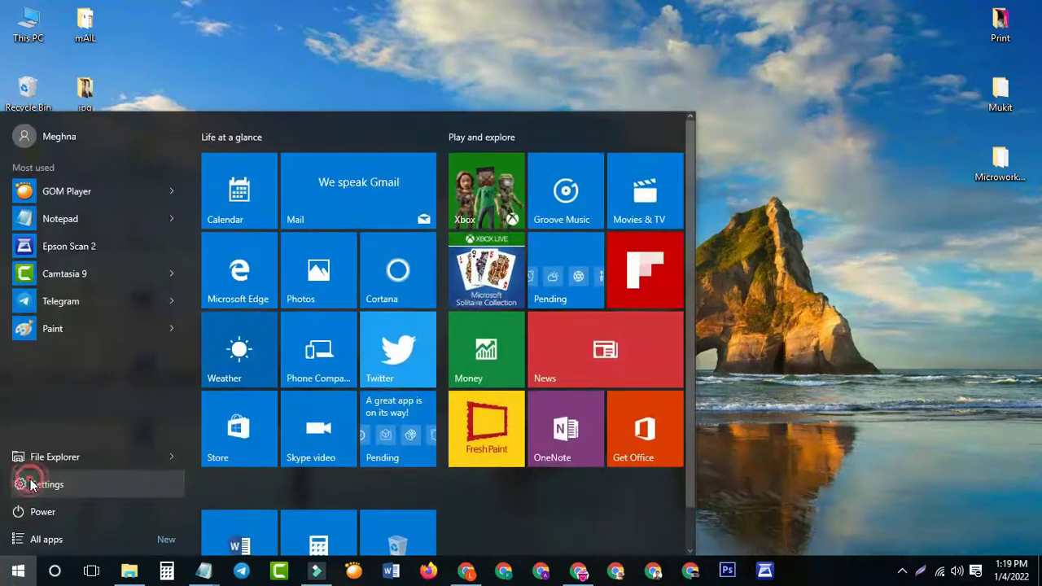
left_click(33, 486)
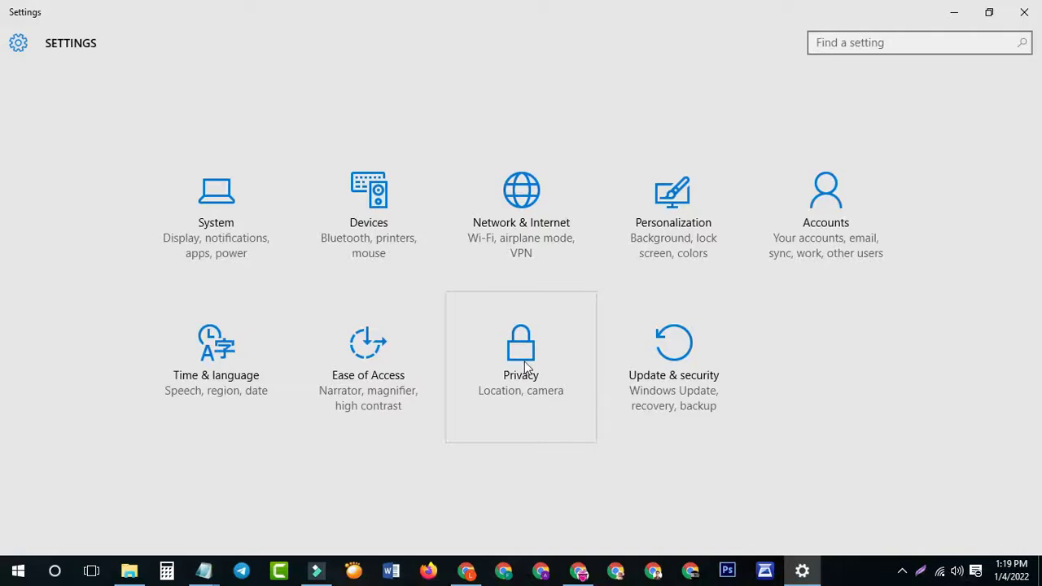
left_click(539, 221)
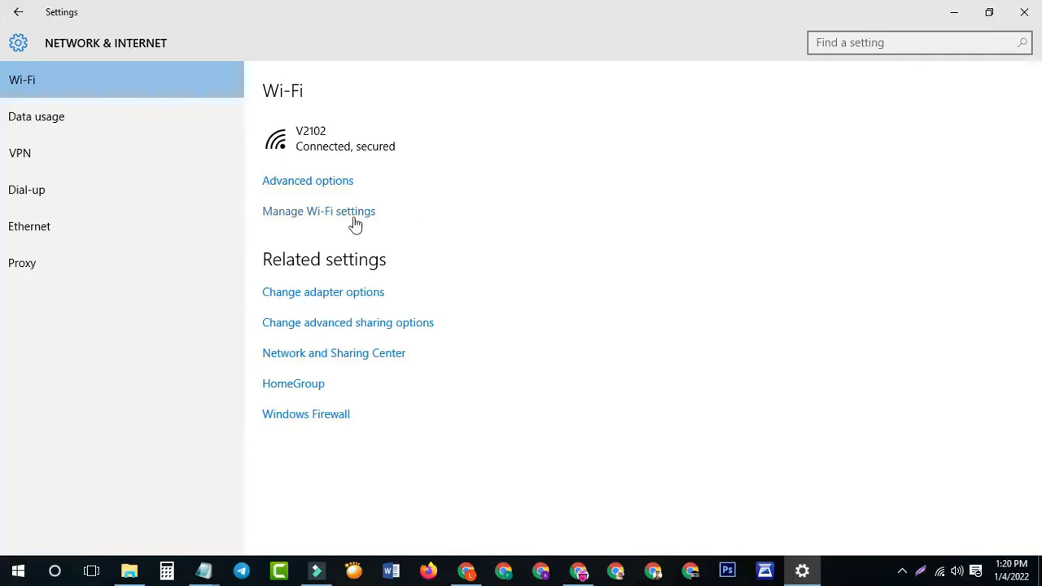
left_click(301, 189)
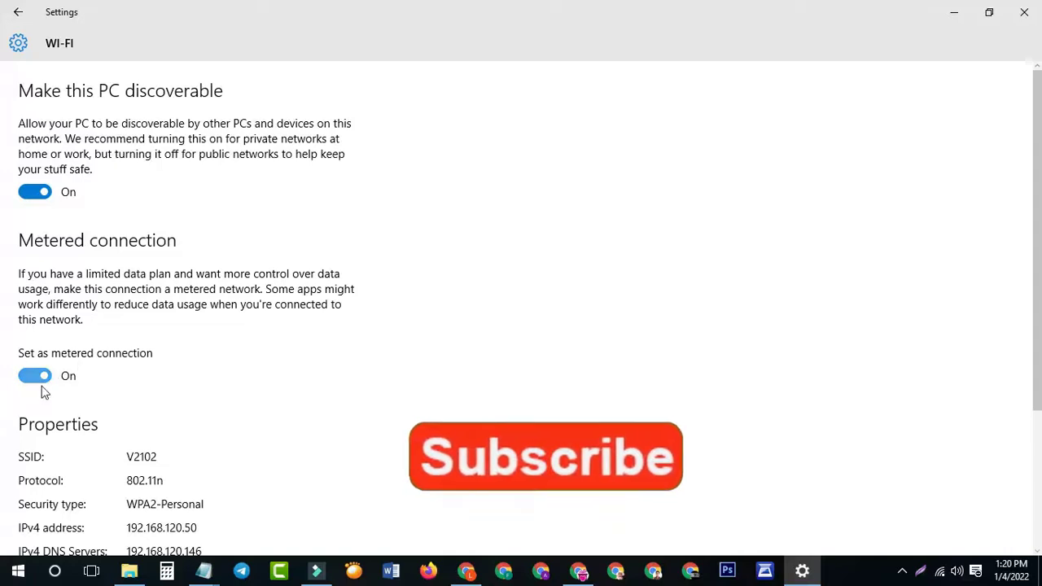
Step: Switch Set as metered connection off and back on for the Wi-Fi network, leaving it On, and close Settings
left_click(39, 378)
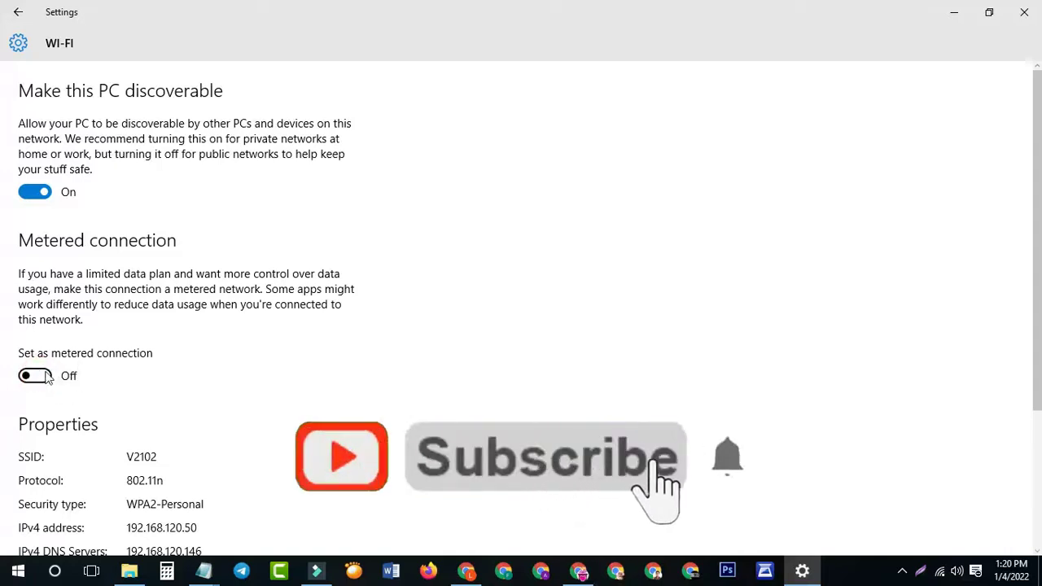
left_click(46, 378)
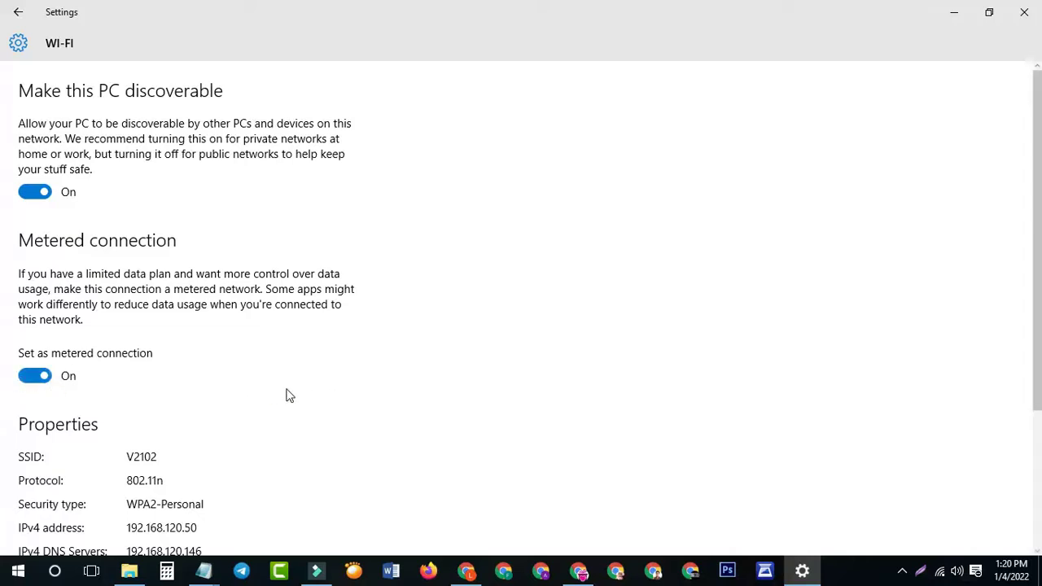
left_click(1028, 13)
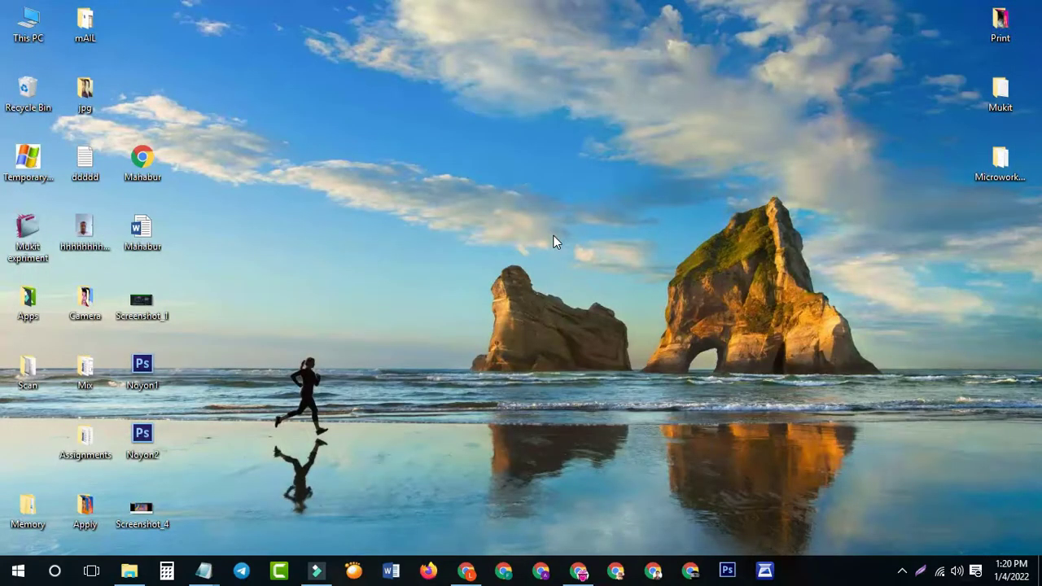